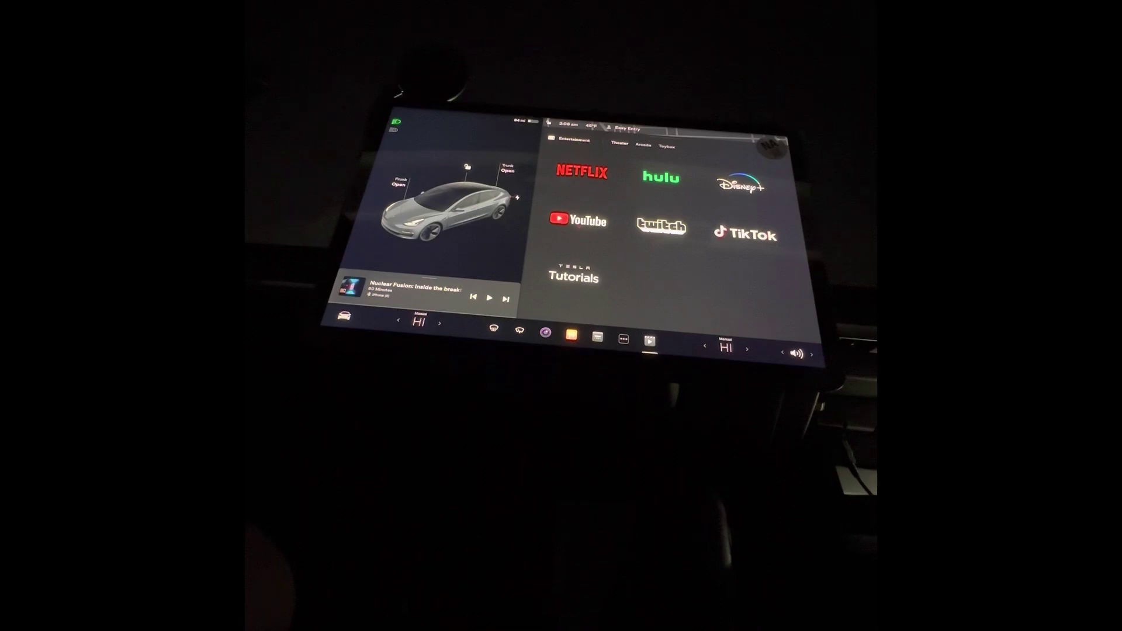
Launch YouTube from Theater to reach the browser for a Google emulator-games search.
click(578, 219)
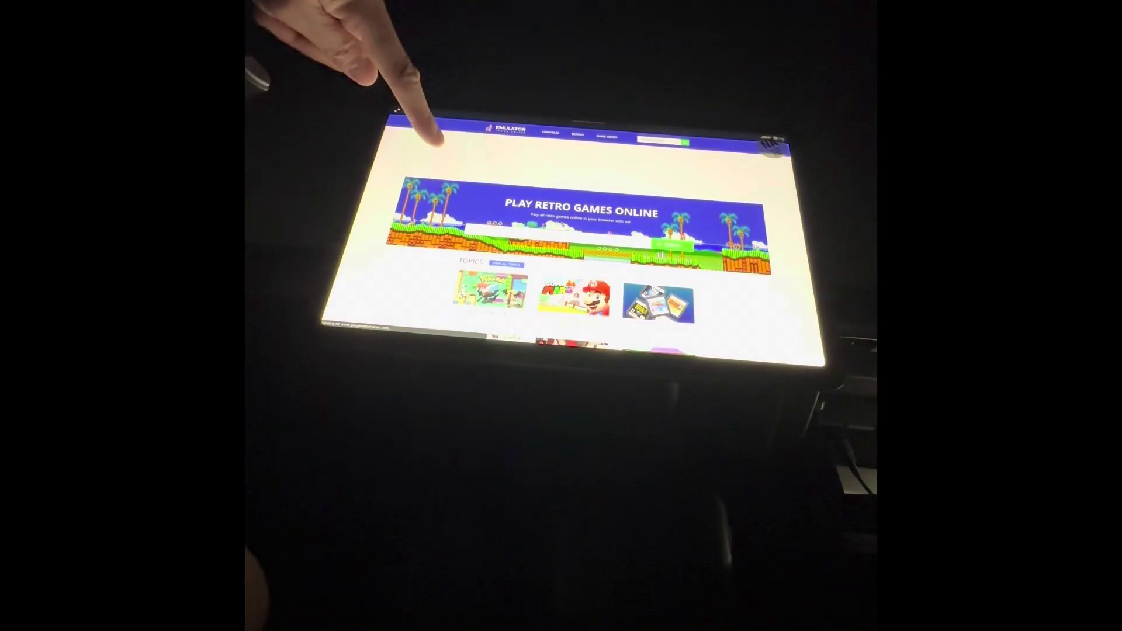
Search Emulator Games Online for 'Streets of Rage'.
click(543, 251)
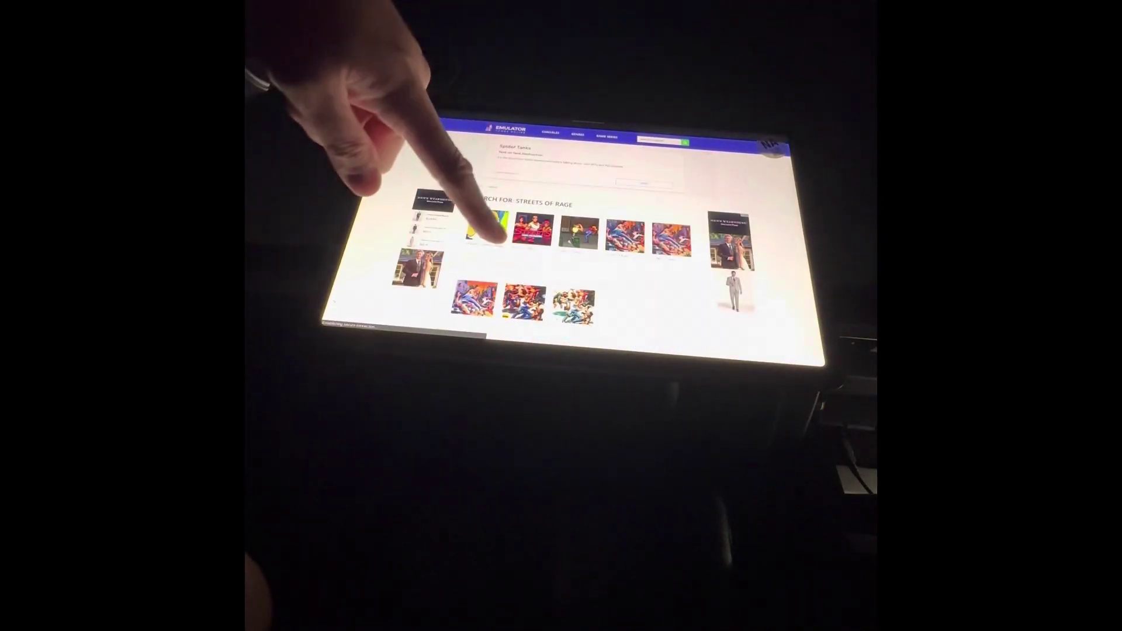
Open the Streets of Rage 2 game page and start it full-screen.
click(530, 230)
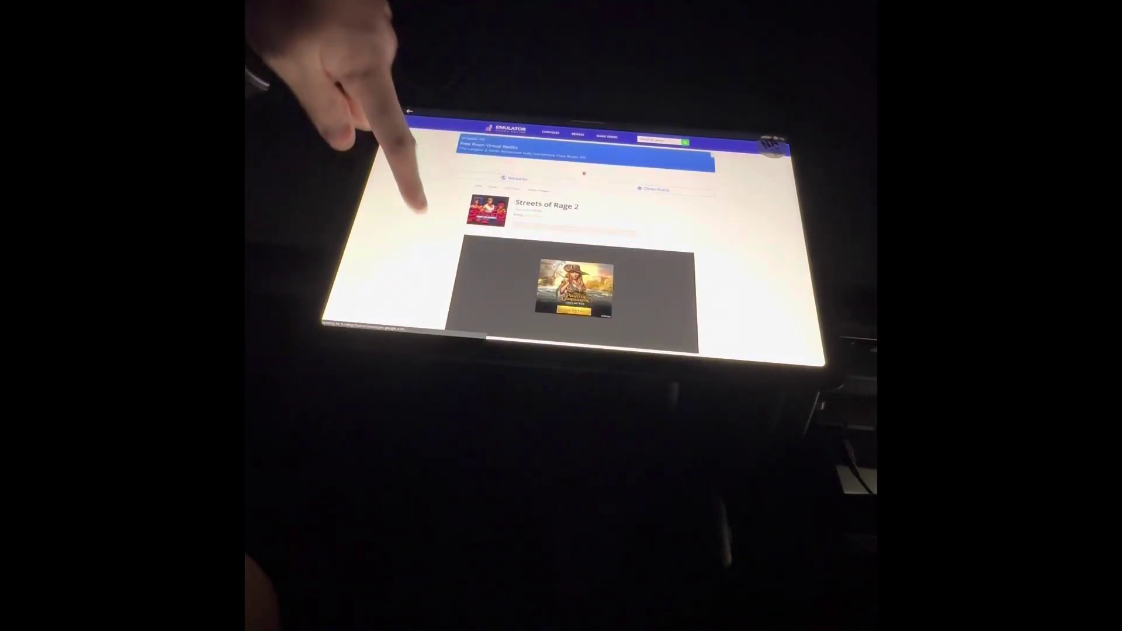
scroll(421, 219, down, 3)
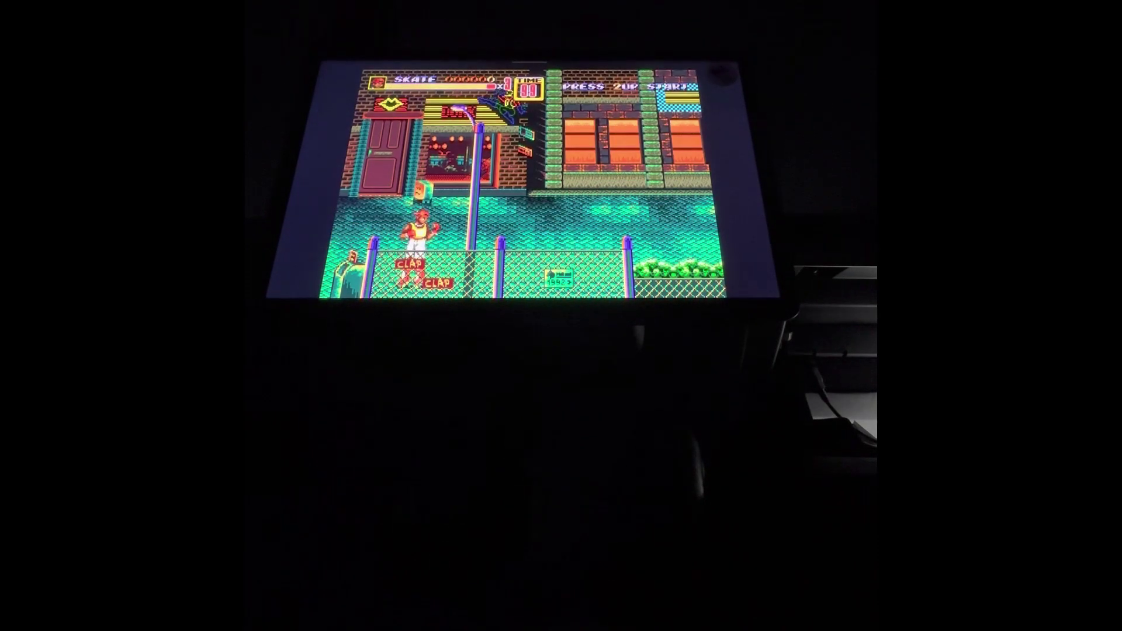
Walk Skate right and punch and grab the first thugs in stage one.
key(Right)
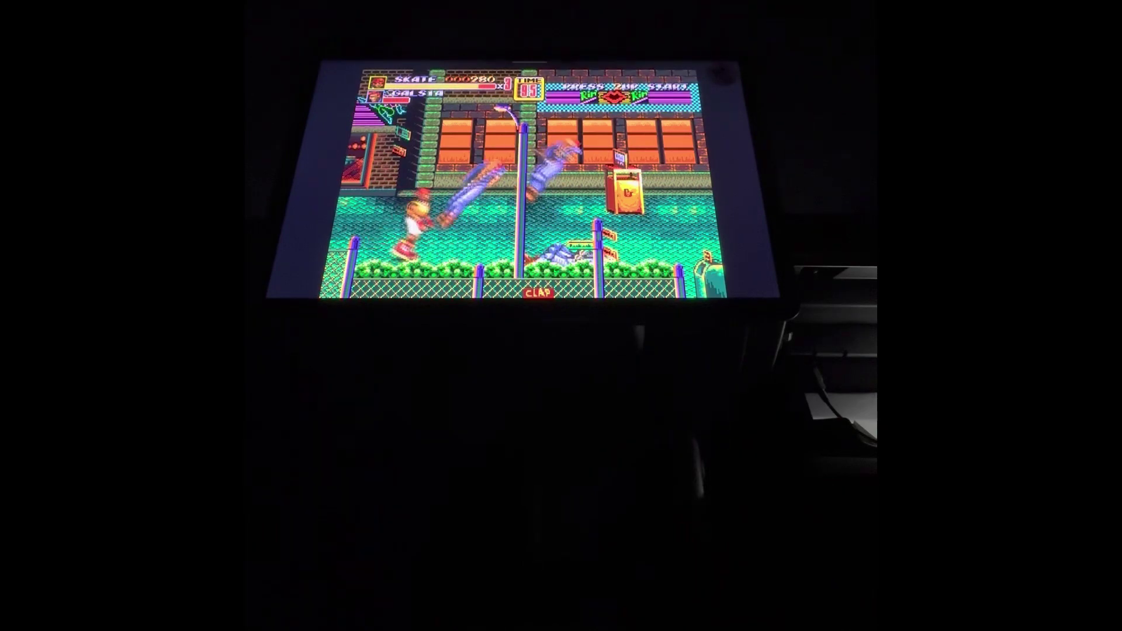
key(Right)
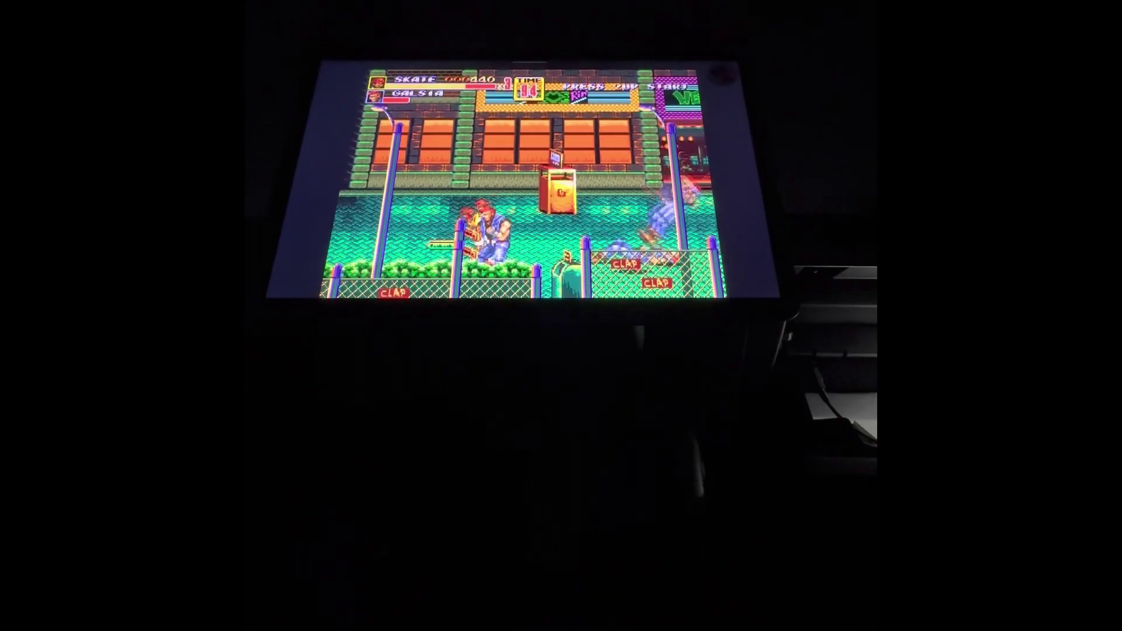
key(x)
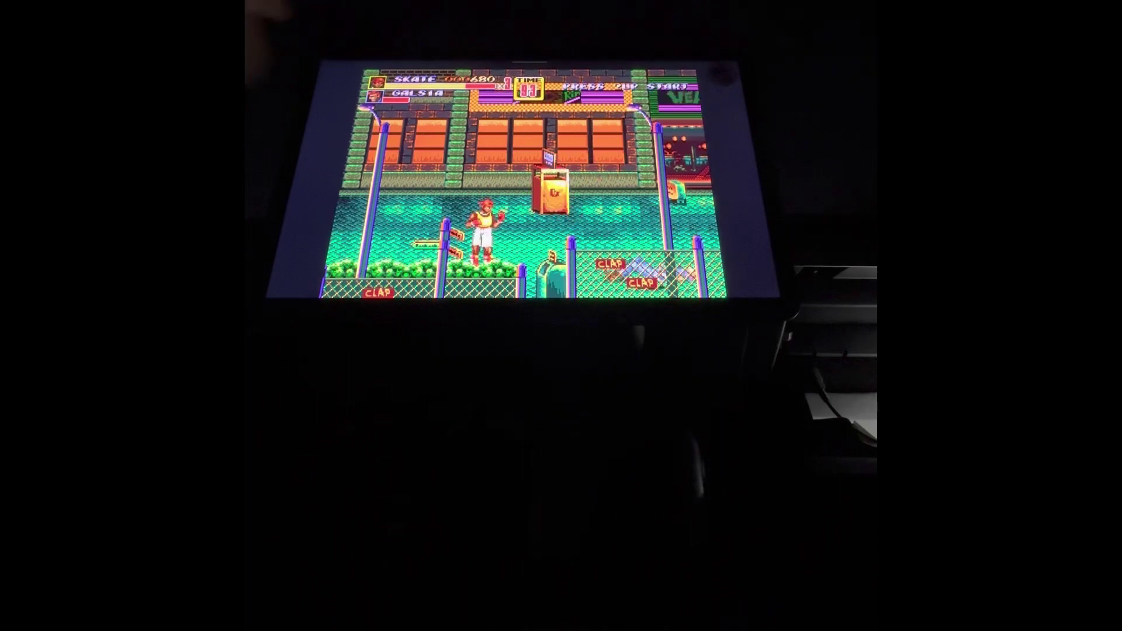
Exit full-screen Streets of Rage 2 and go back to the search results.
click(342, 131)
click(338, 127)
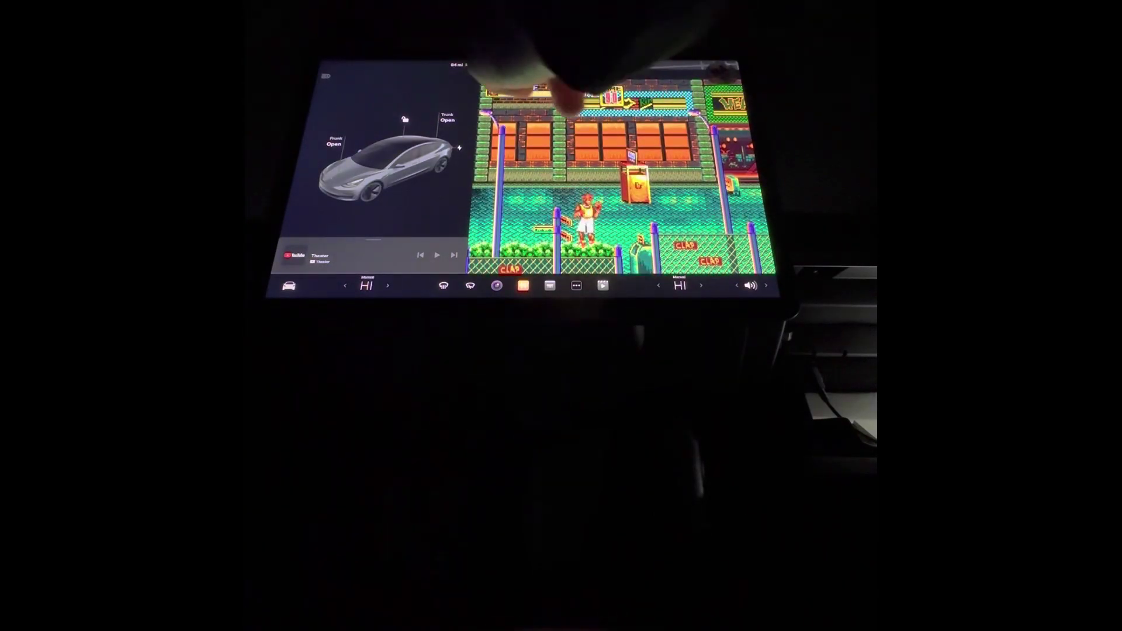
click(501, 75)
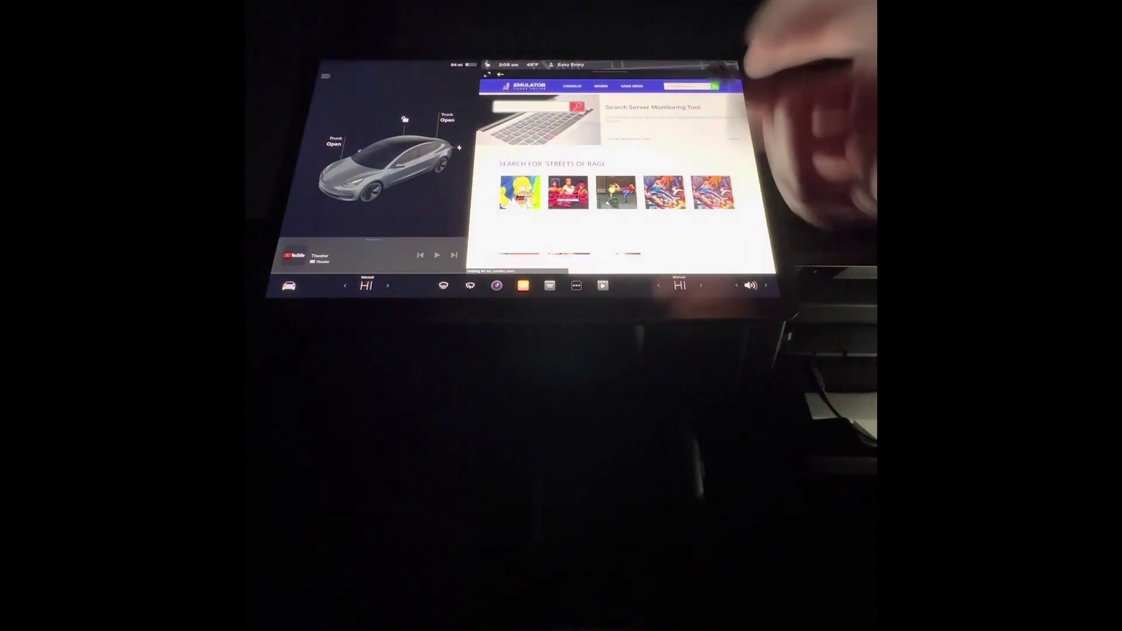